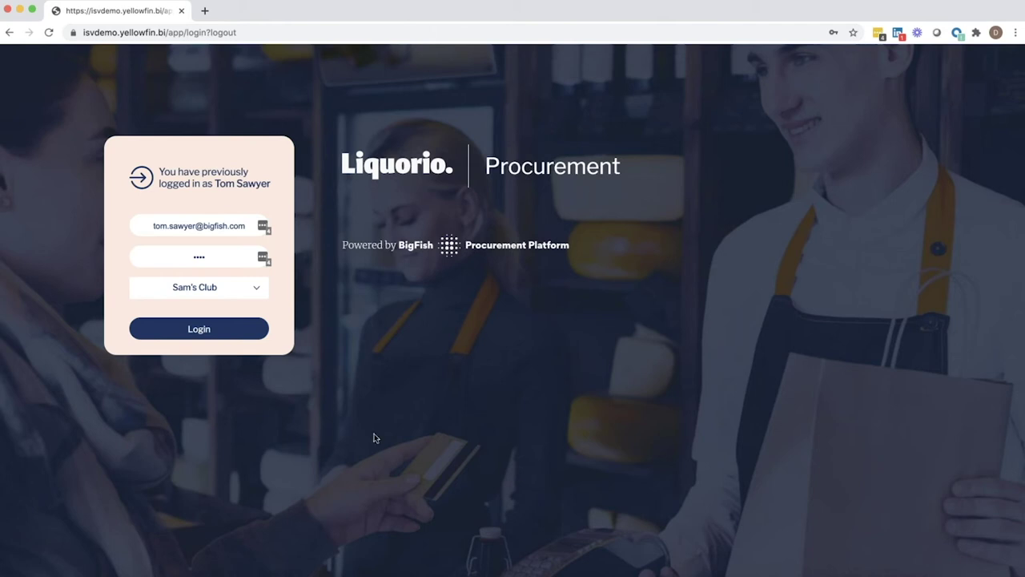
- Sign in and view the Sales KPIs dashboard under My Dashboards, showing Sales YTD 27.08m
click(220, 333)
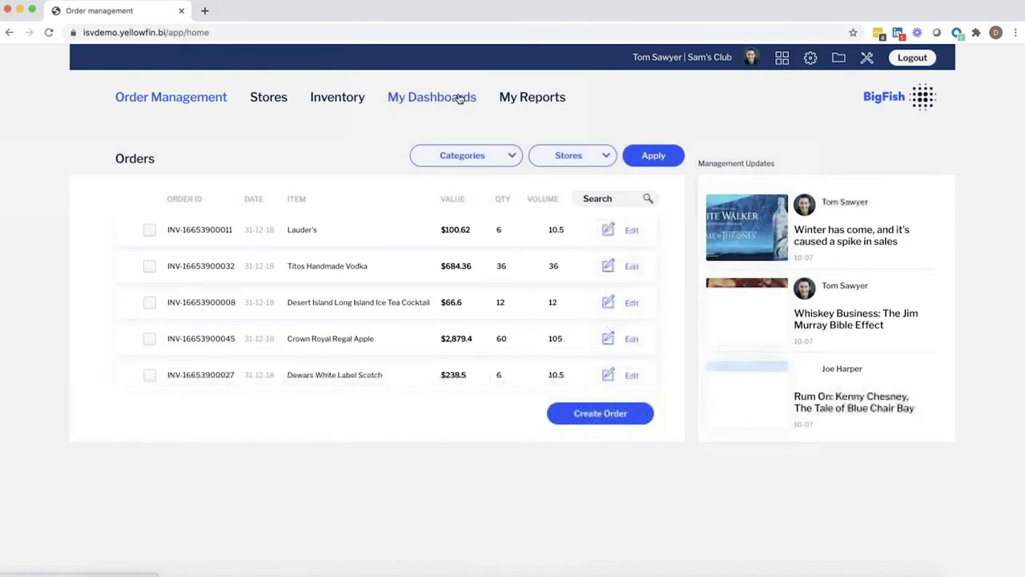
click(456, 97)
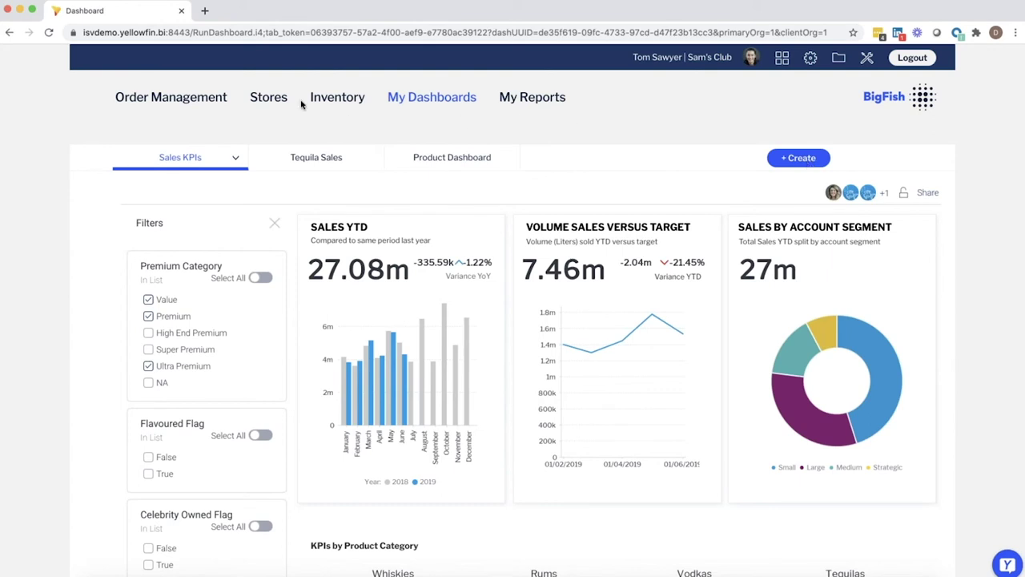
- Go back to the Order Management home page listing 2,696 orders
click(177, 105)
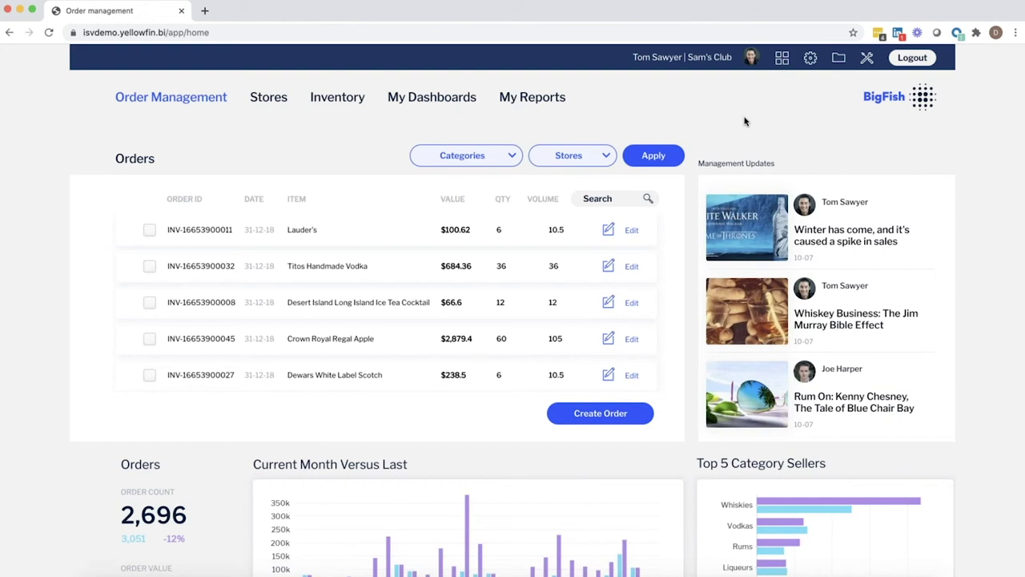
- Filter the Categories to Tequilas only, then scroll down to the Sam's Club Store Orders
click(474, 157)
scroll(453, 231, down, 2)
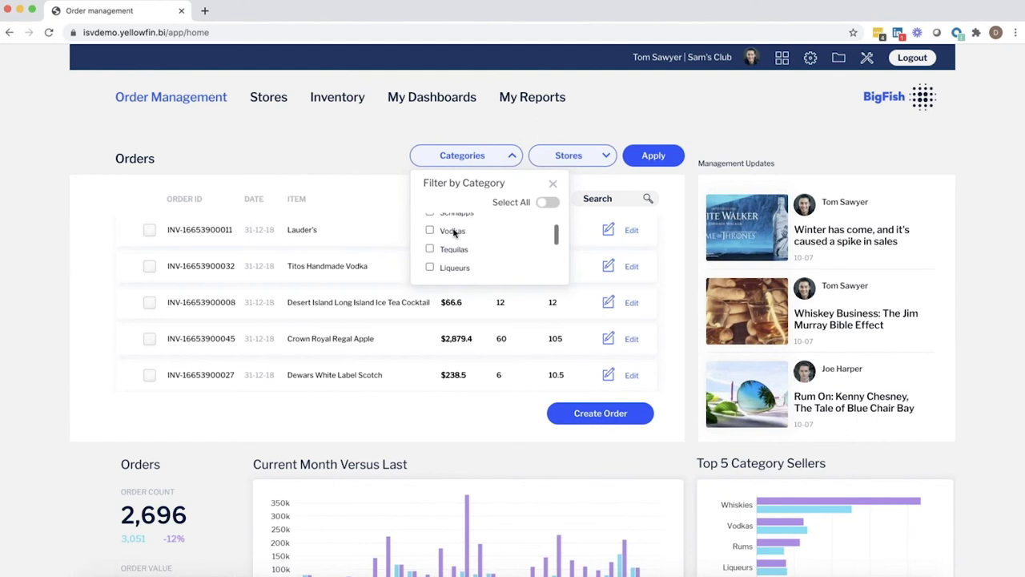
click(430, 248)
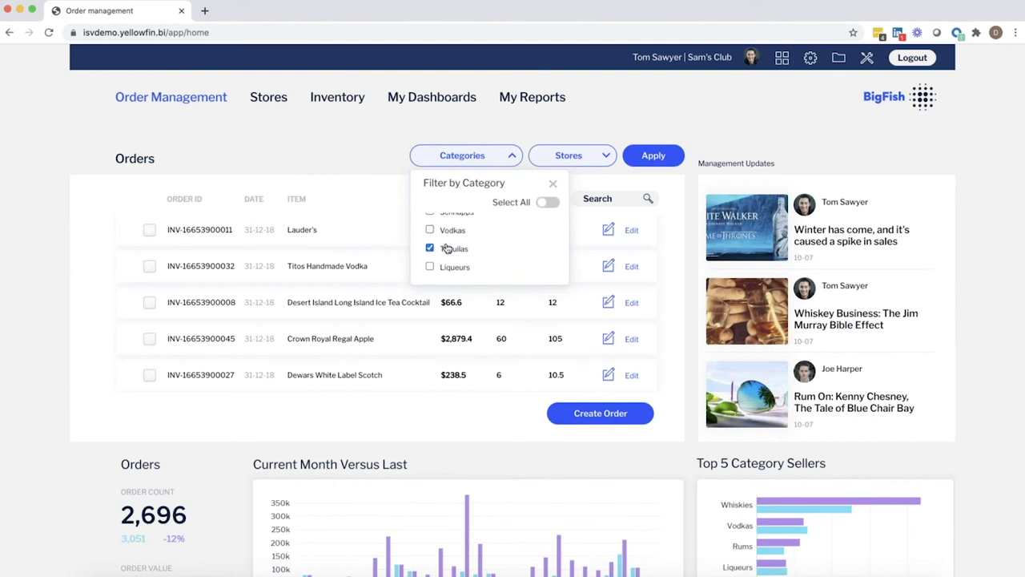
click(653, 156)
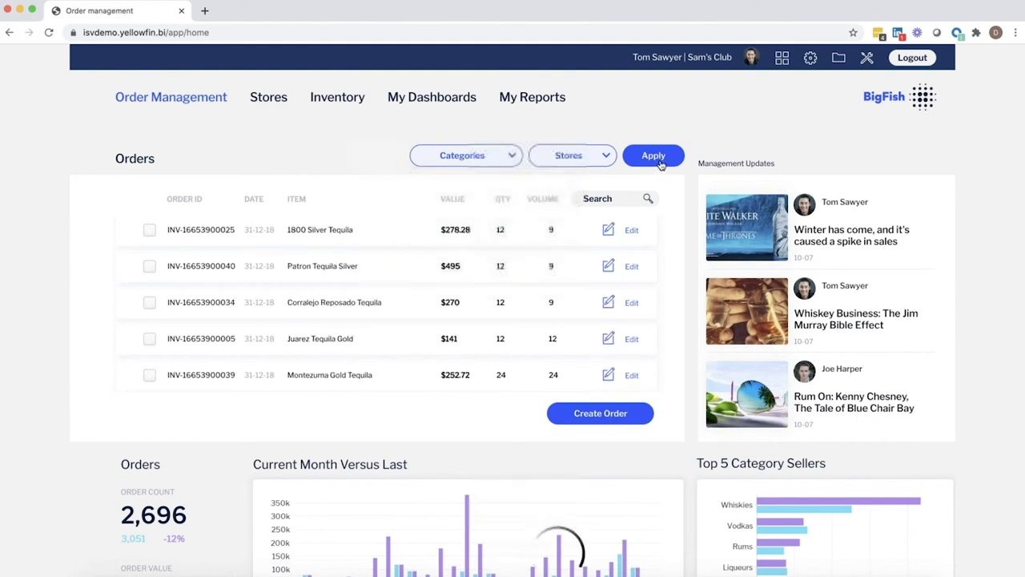
scroll(992, 404, down, 1)
scroll(992, 404, down, 5)
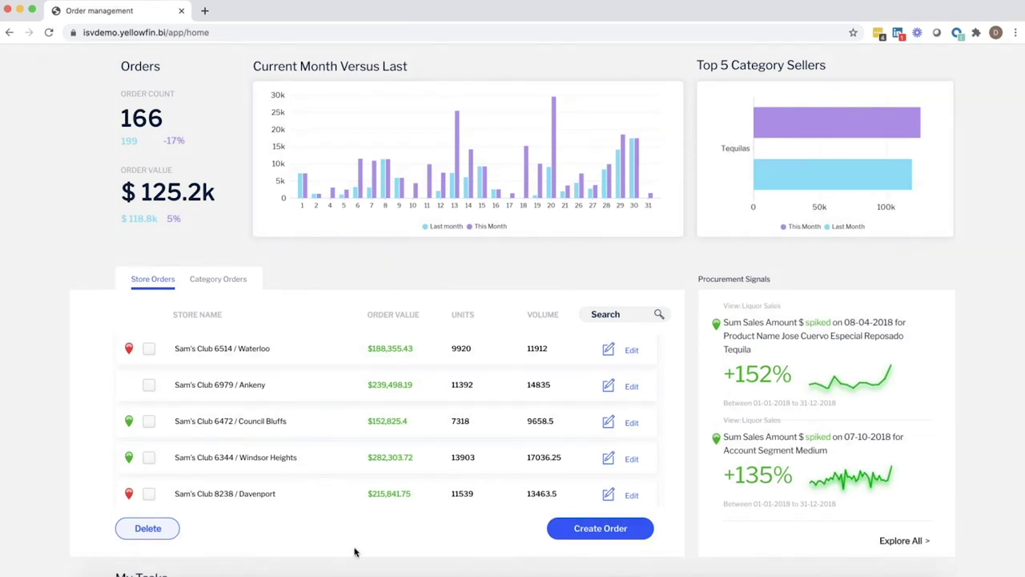
click(260, 350)
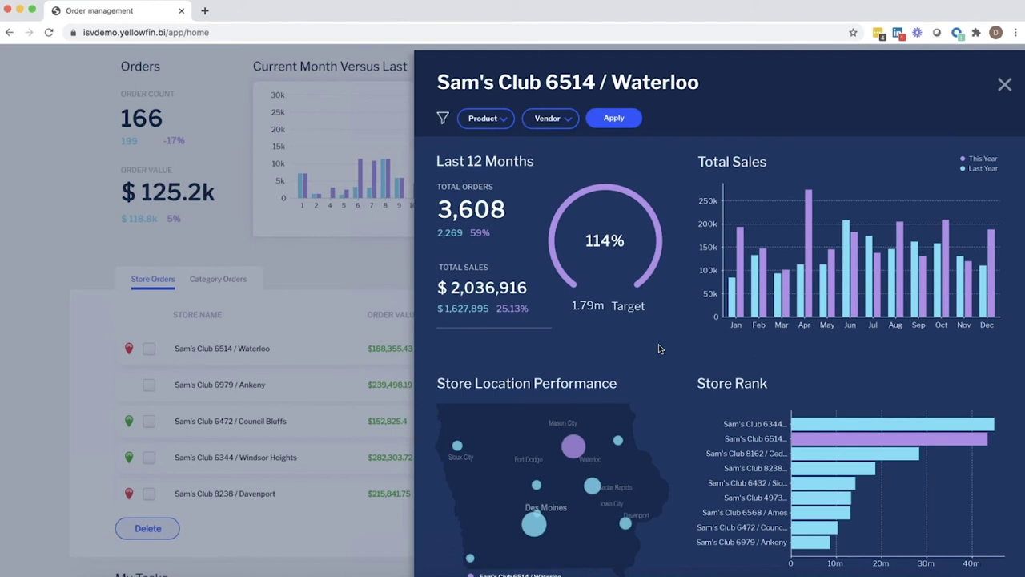
scroll(659, 344, down, 5)
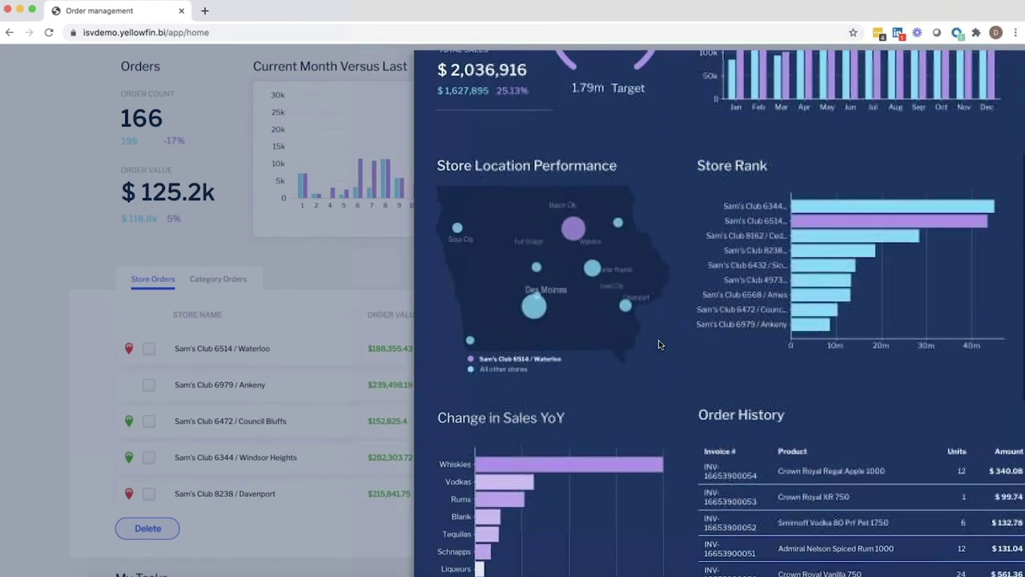
scroll(659, 344, down, 2)
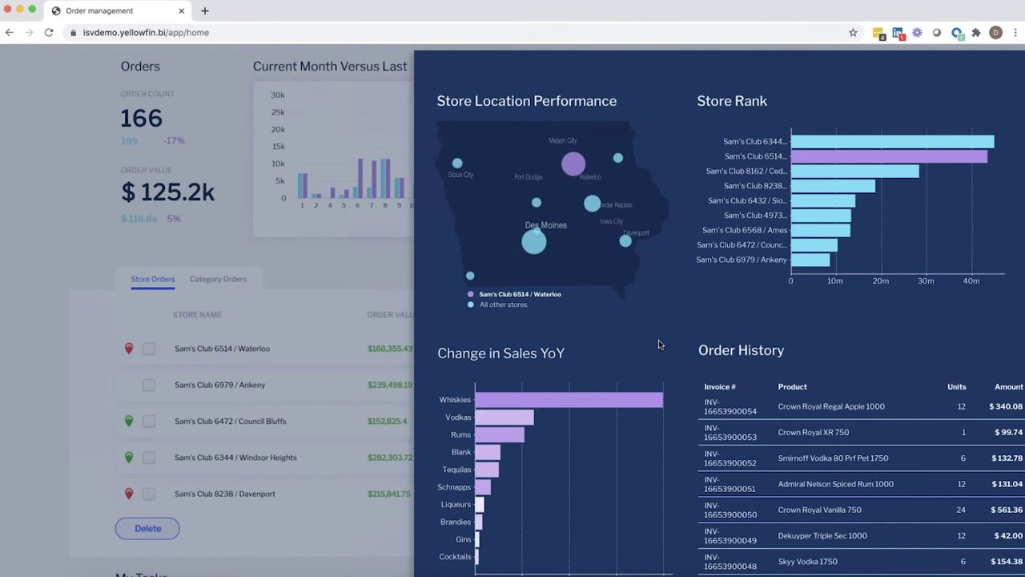
scroll(658, 344, up, 5)
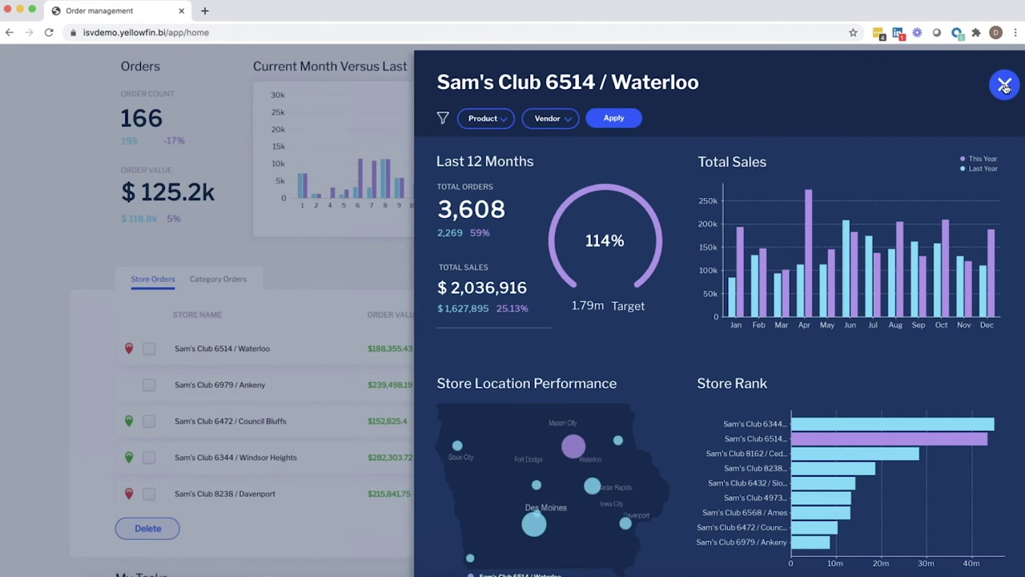
click(1004, 87)
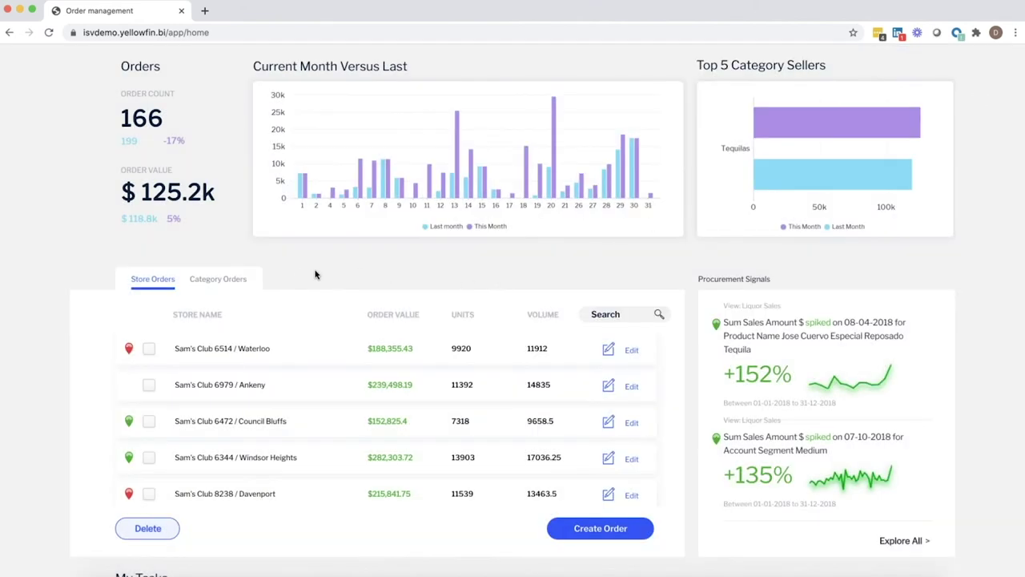
- Switch the table to category orders and open the Tequilas drill-down panel
click(227, 282)
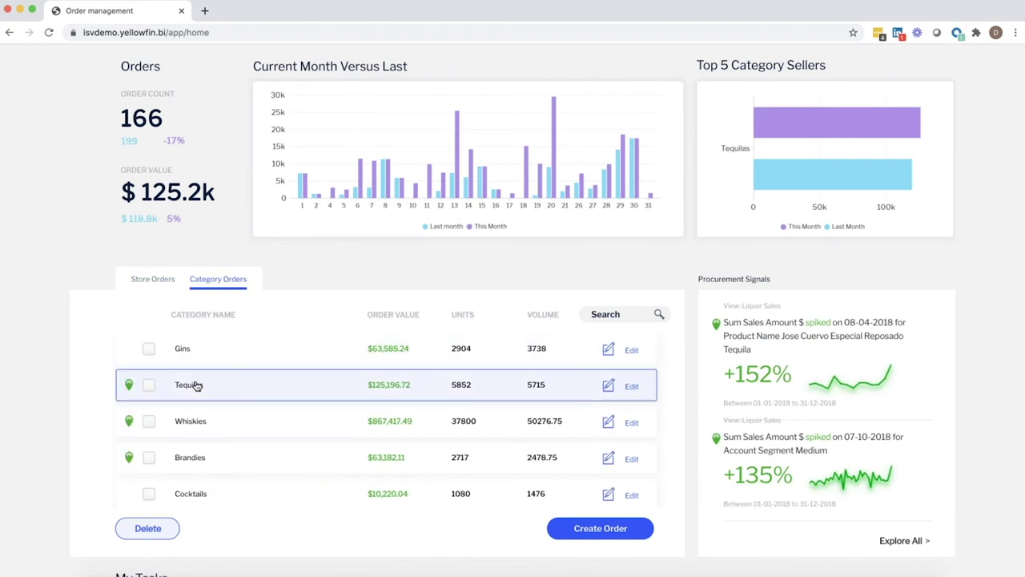
click(226, 389)
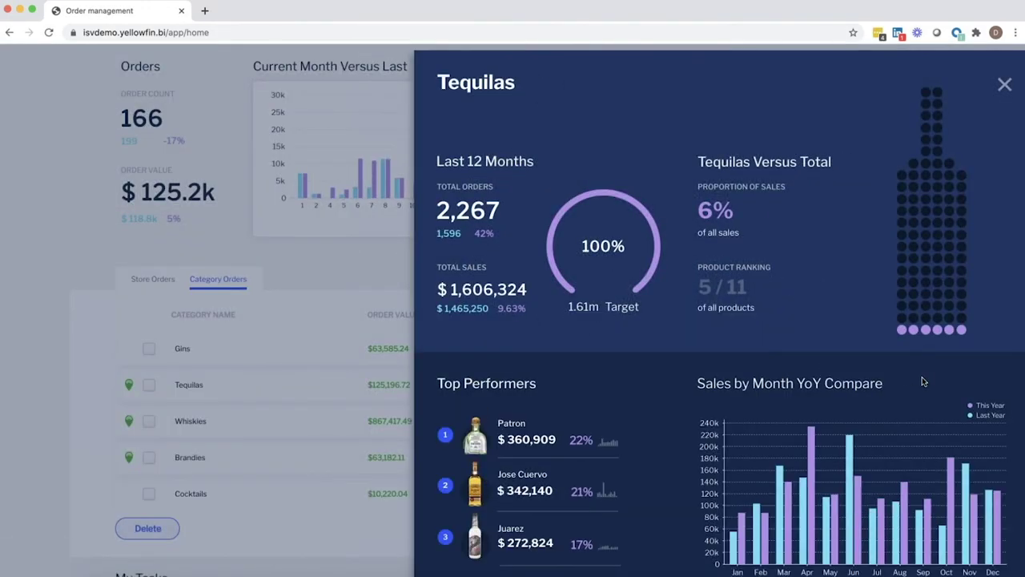
scroll(922, 378, down, 2)
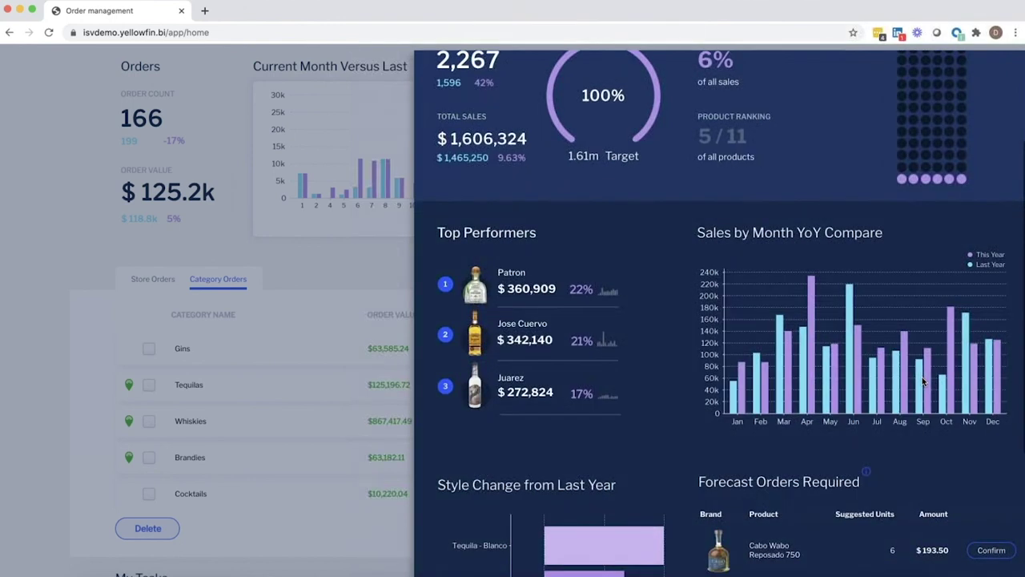
scroll(923, 381, down, 3)
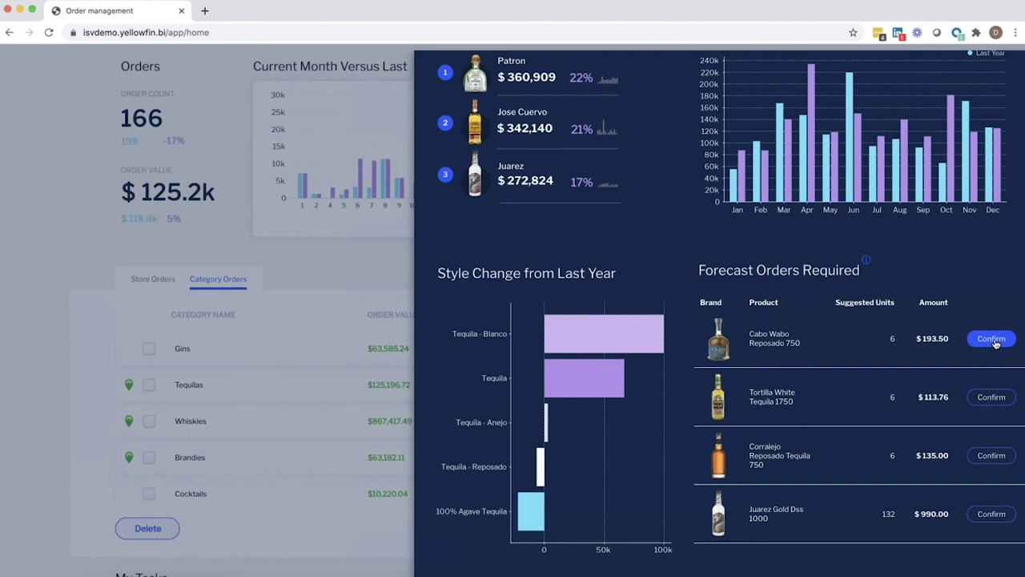
- Update the forecast order of 6 Cabo Wabo Reposado 750, then close the Tequilas panel
click(993, 340)
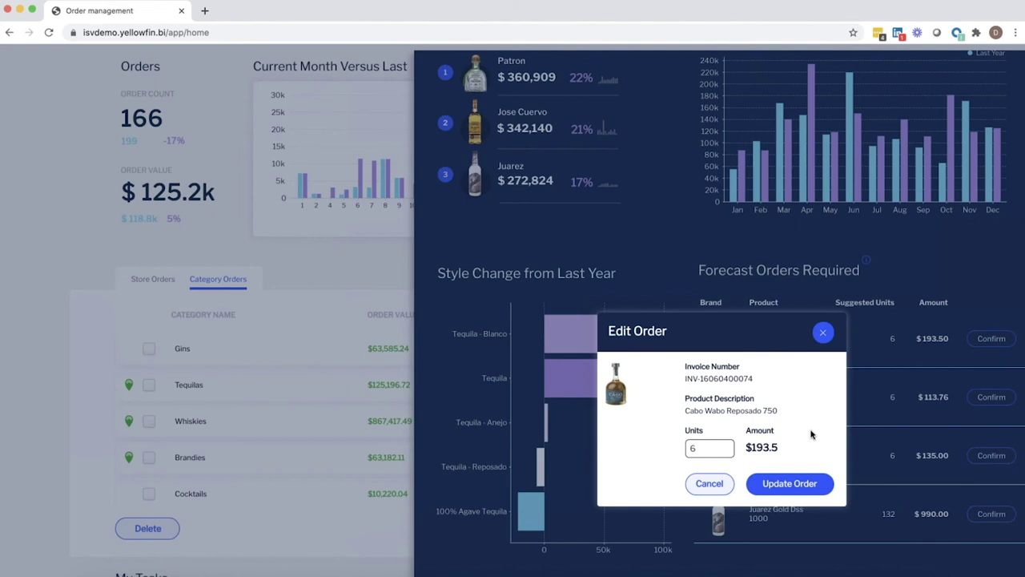
click(784, 484)
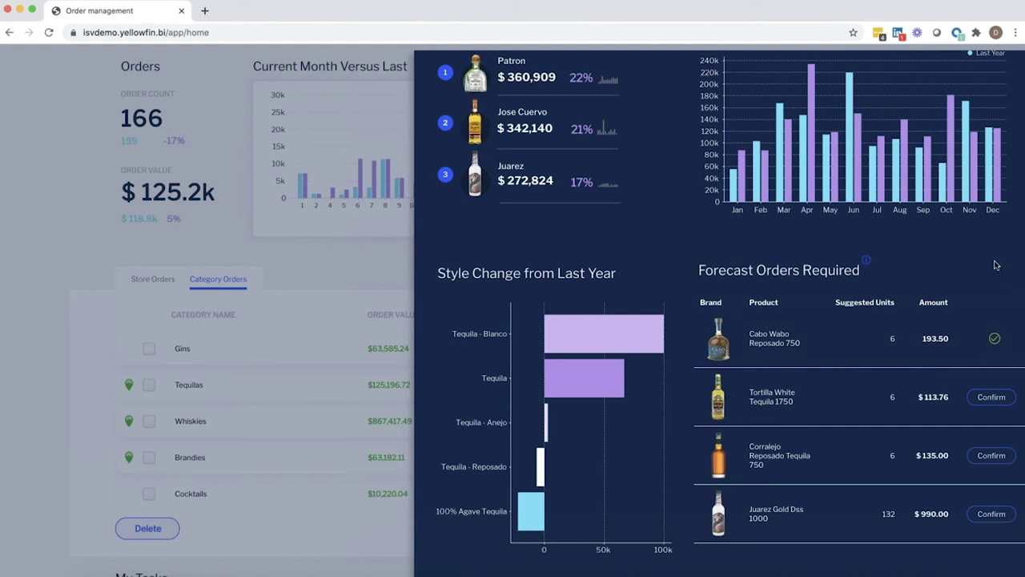
scroll(996, 265, up, 5)
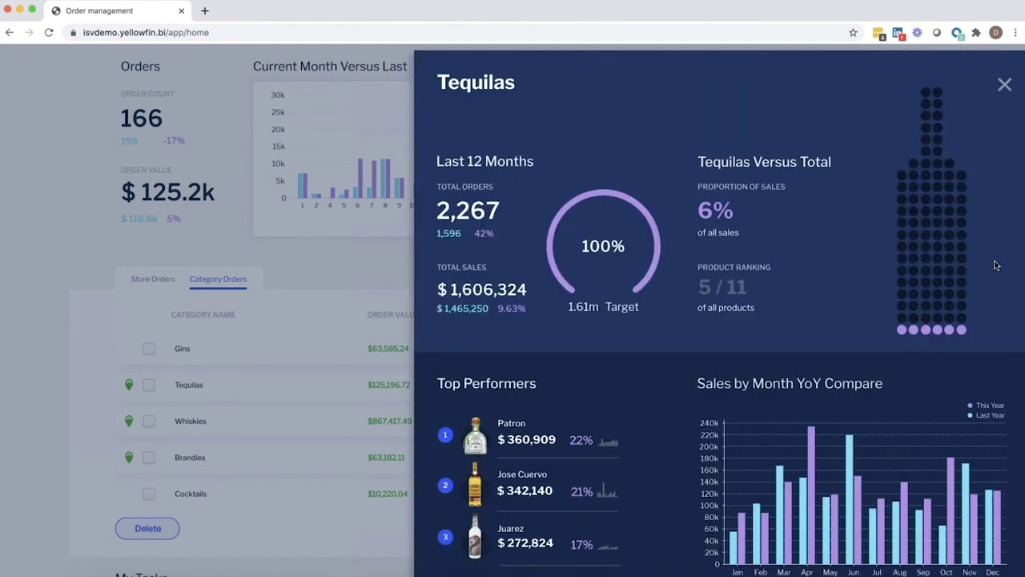
click(1005, 87)
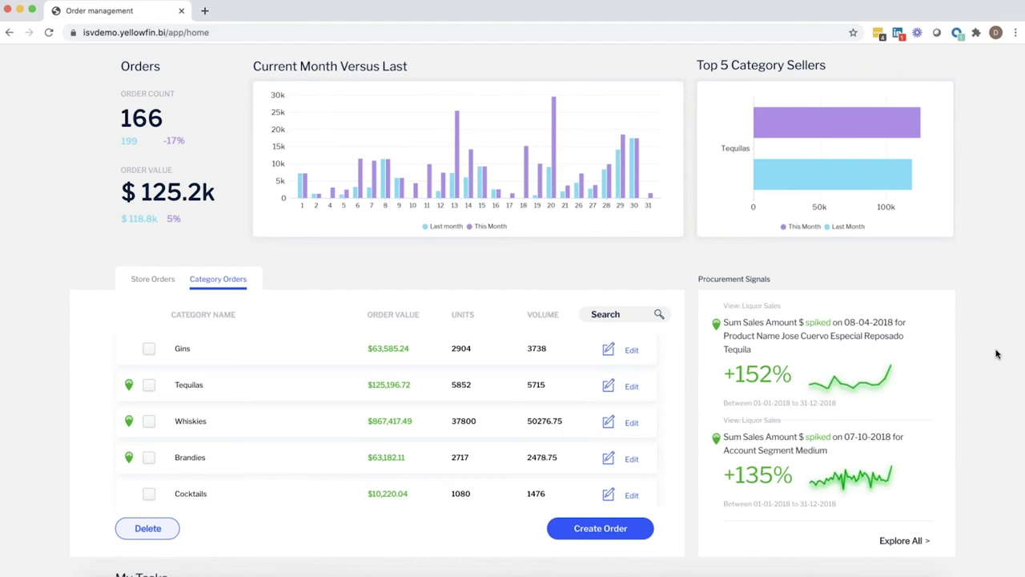
- Show the signal marker on the Tequilas Category Orders row, revealing its +83% sales spike
scroll(997, 354, down, 5)
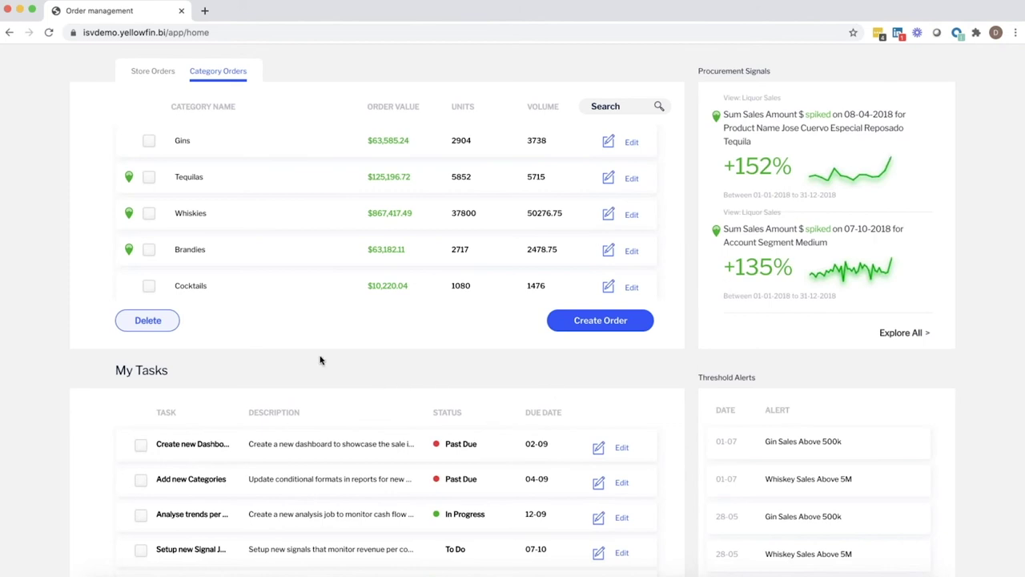
click(129, 178)
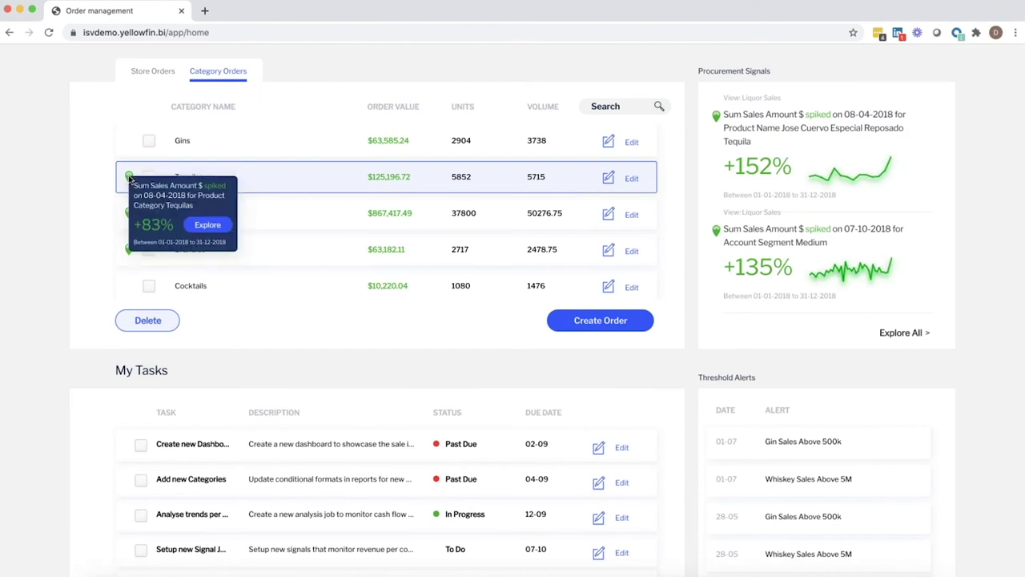
- Explore the Tequilas spike signal details and its Actions list, then close it
click(210, 227)
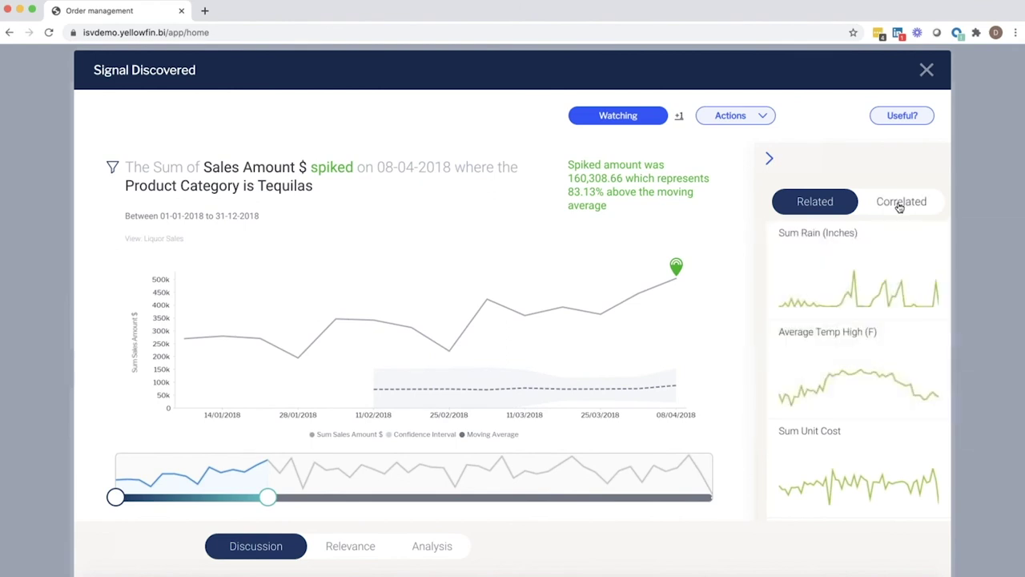
click(765, 116)
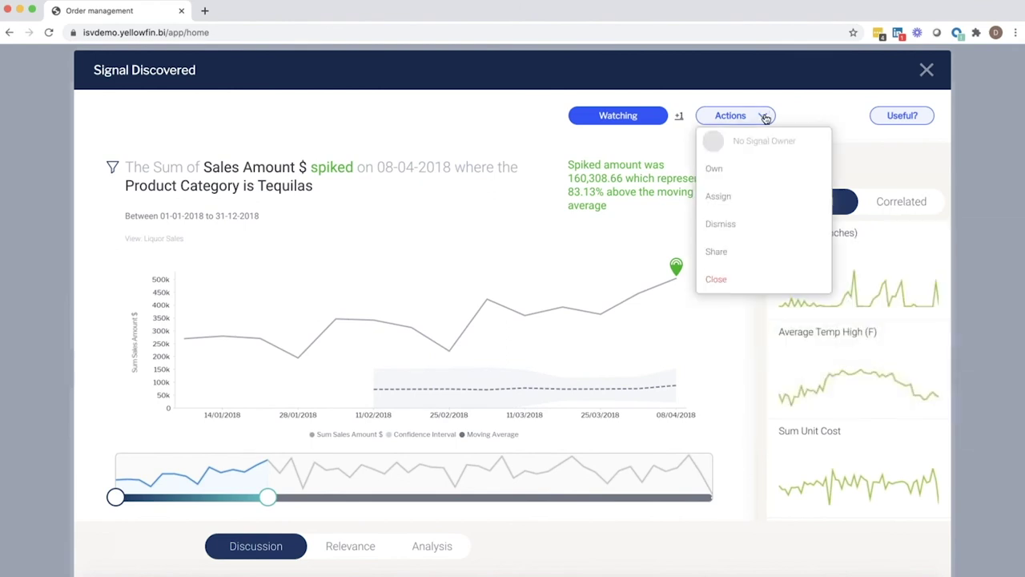
click(870, 155)
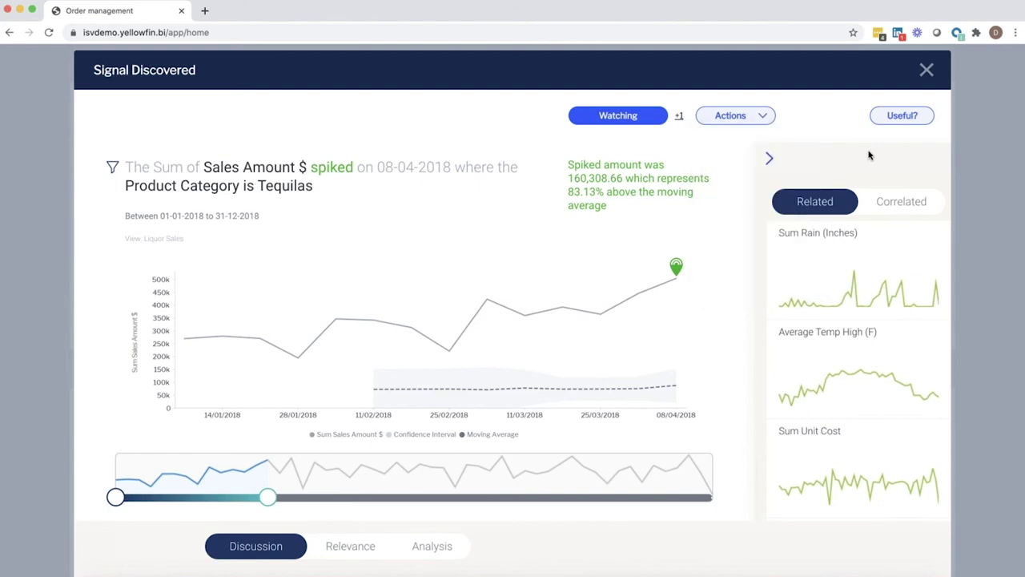
scroll(870, 155, down, 2)
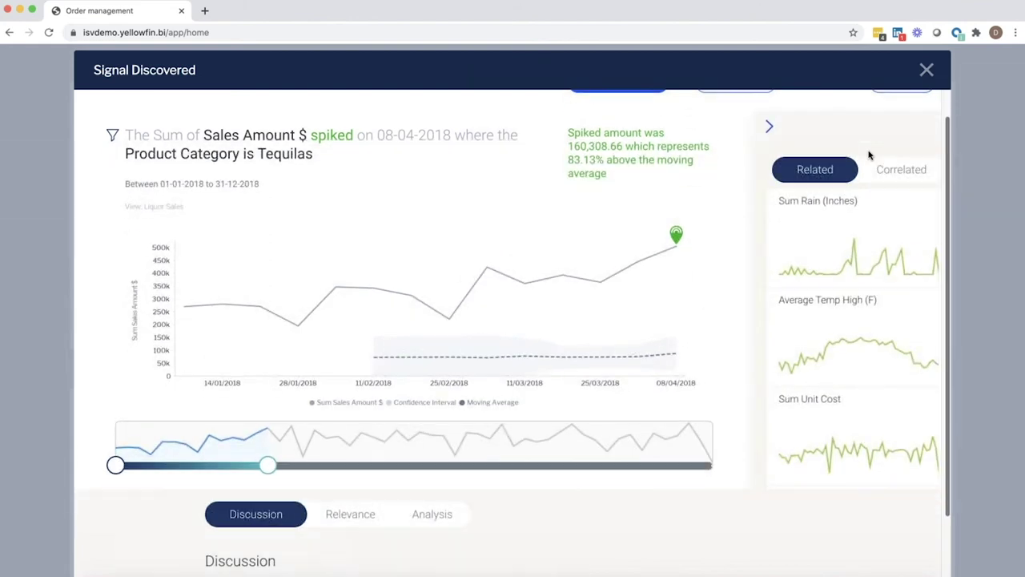
scroll(870, 155, up, 1)
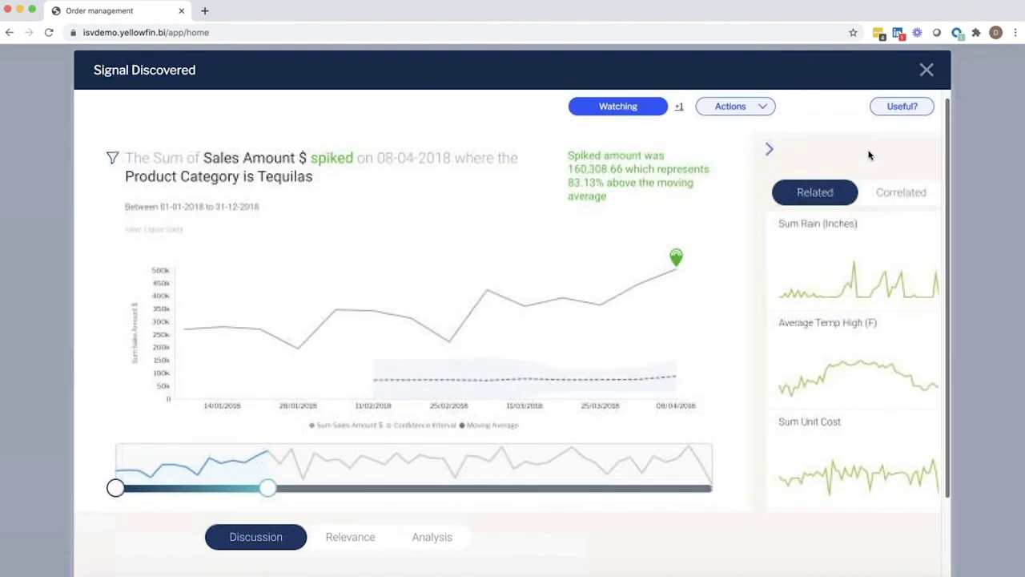
click(927, 70)
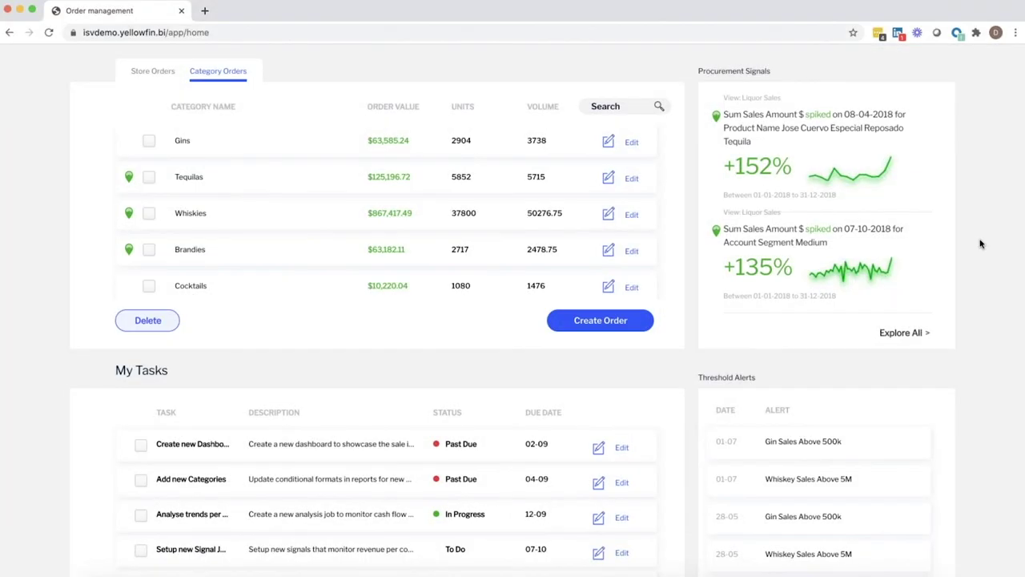
scroll(982, 422, down, 2)
scroll(984, 426, down, 3)
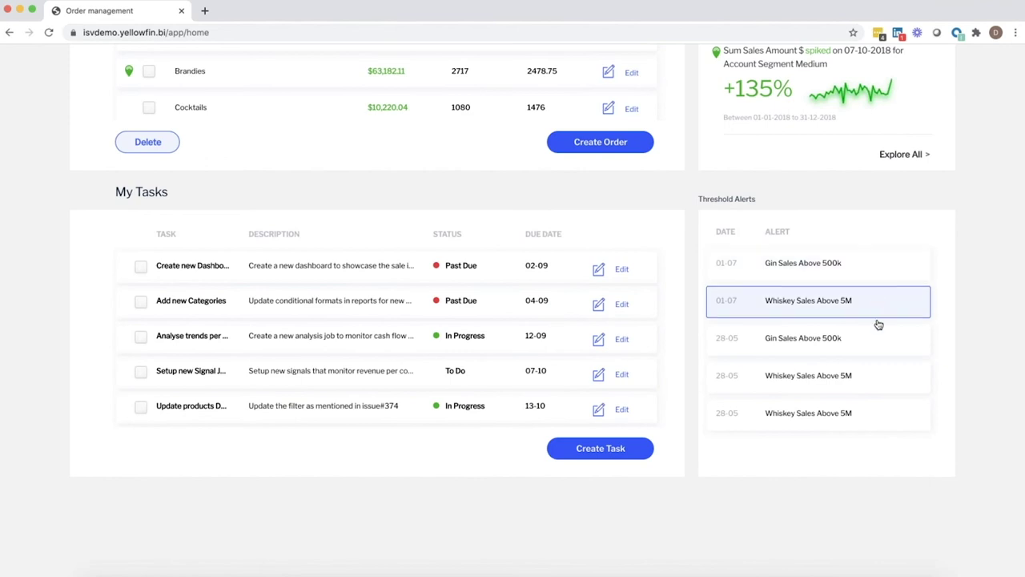
click(885, 267)
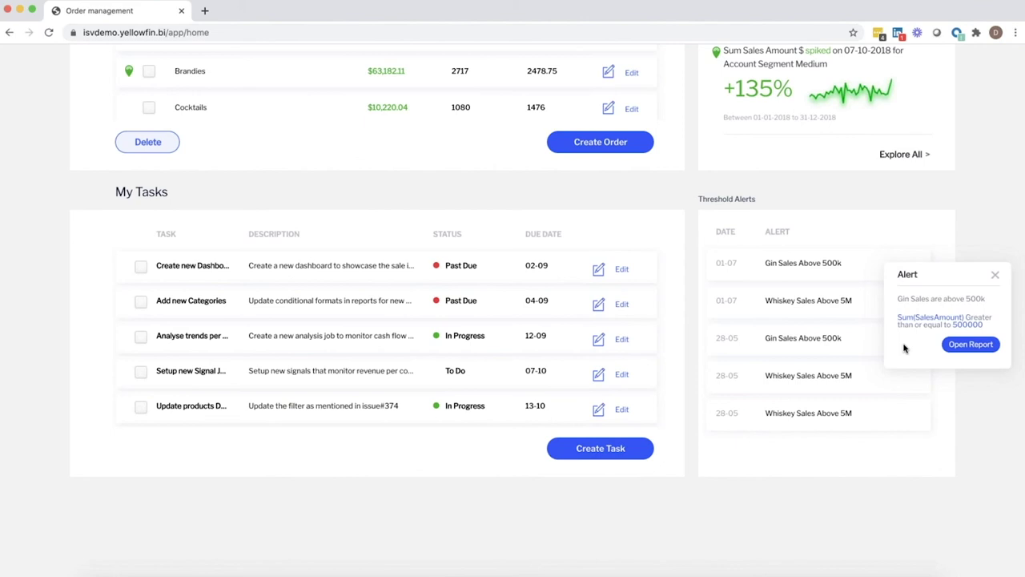
click(971, 344)
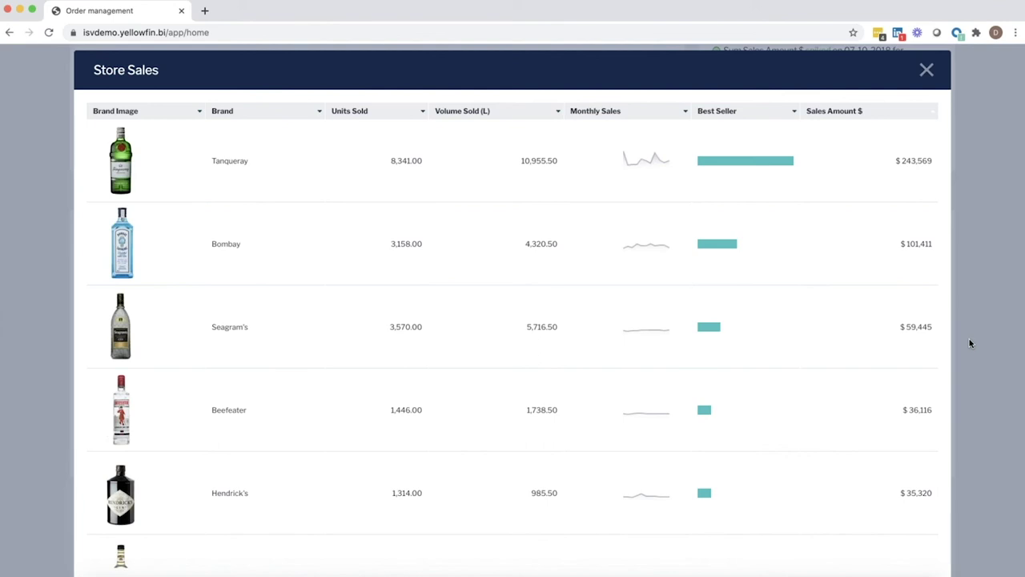
click(927, 70)
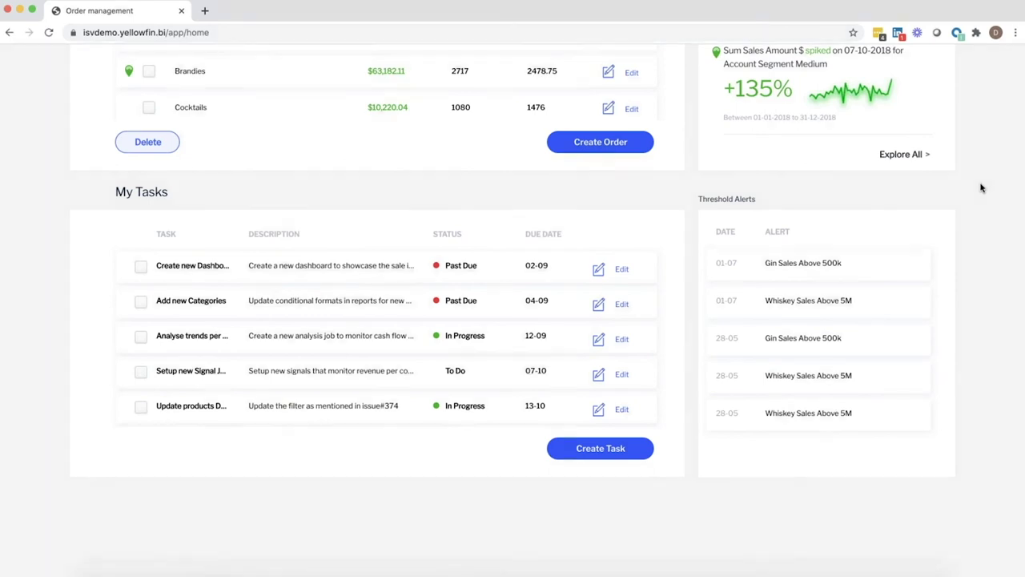
scroll(984, 181, up, 2)
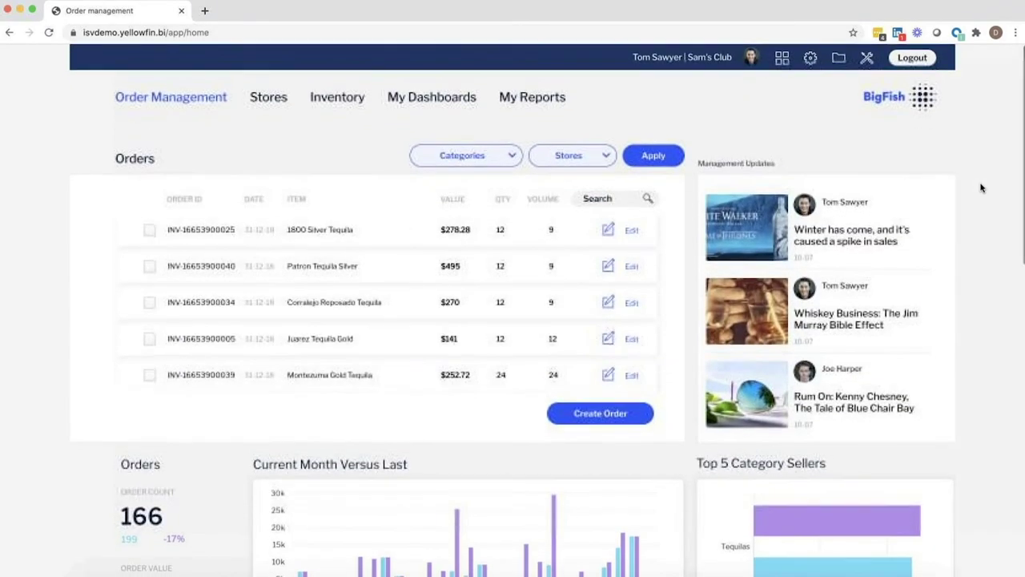